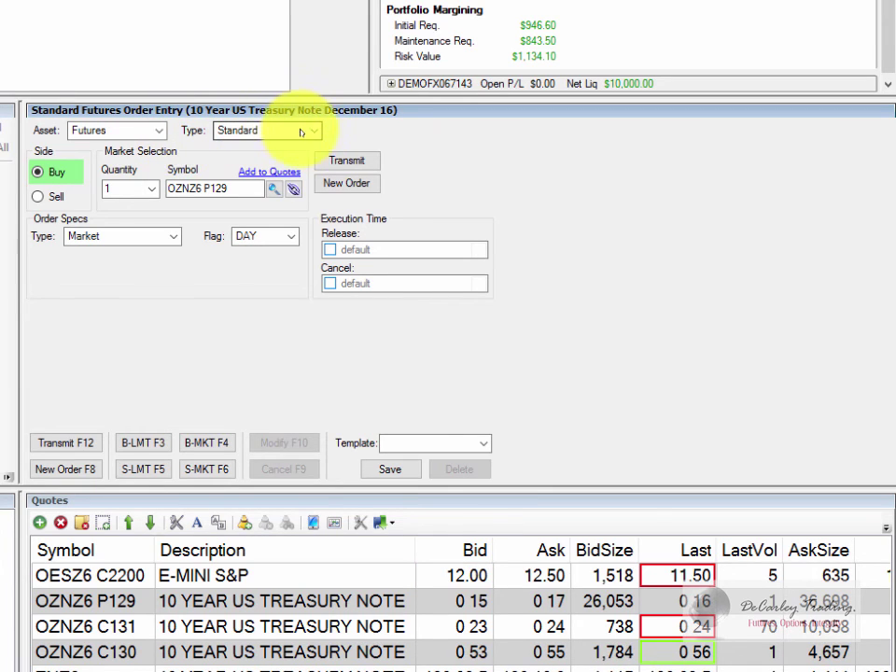
# Step: Change the futures order ticket's Type from Standard to OCO, giving two order legs
pyautogui.click(315, 133)
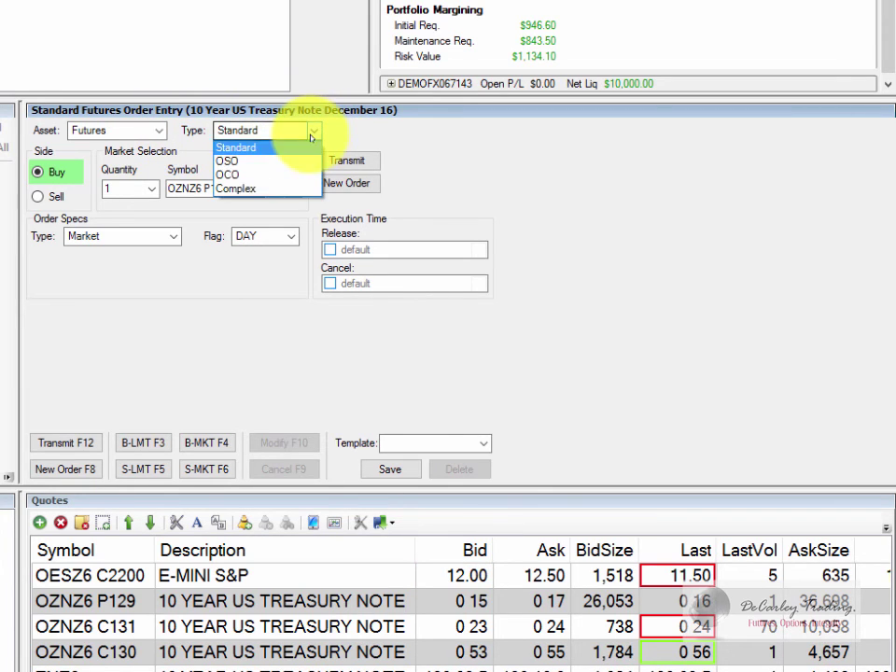
pyautogui.click(275, 174)
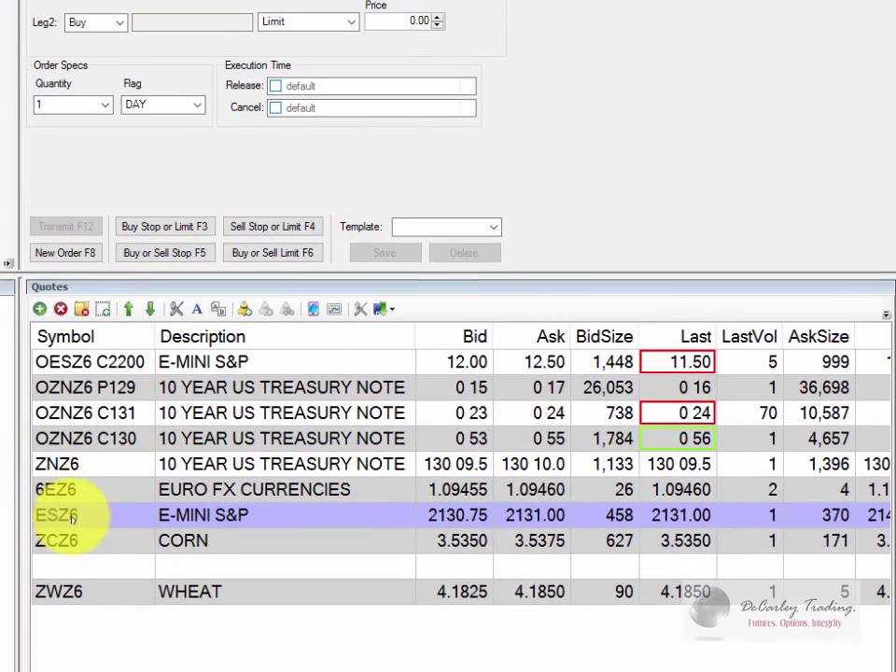
pyautogui.click(66, 516)
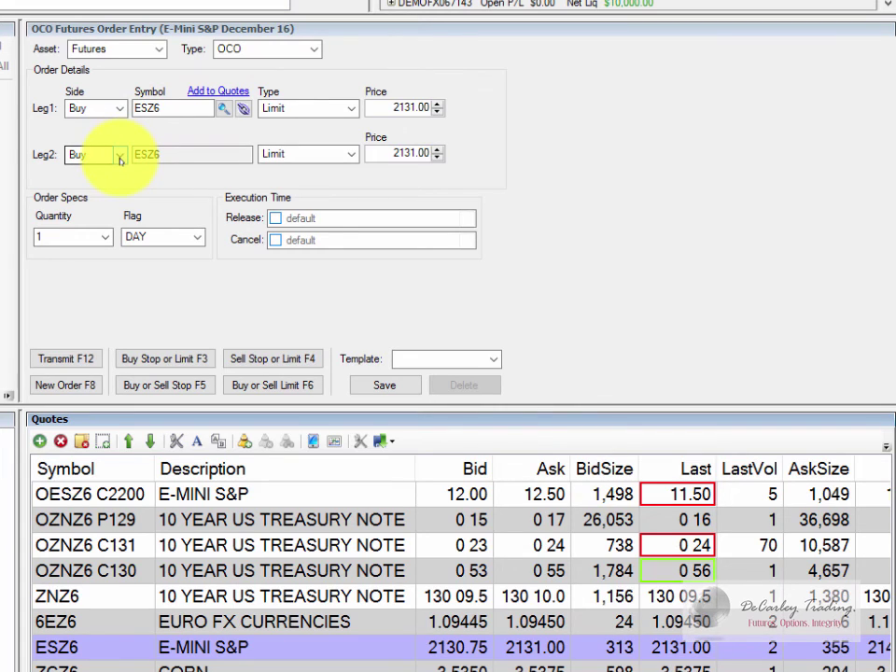
pyautogui.click(120, 156)
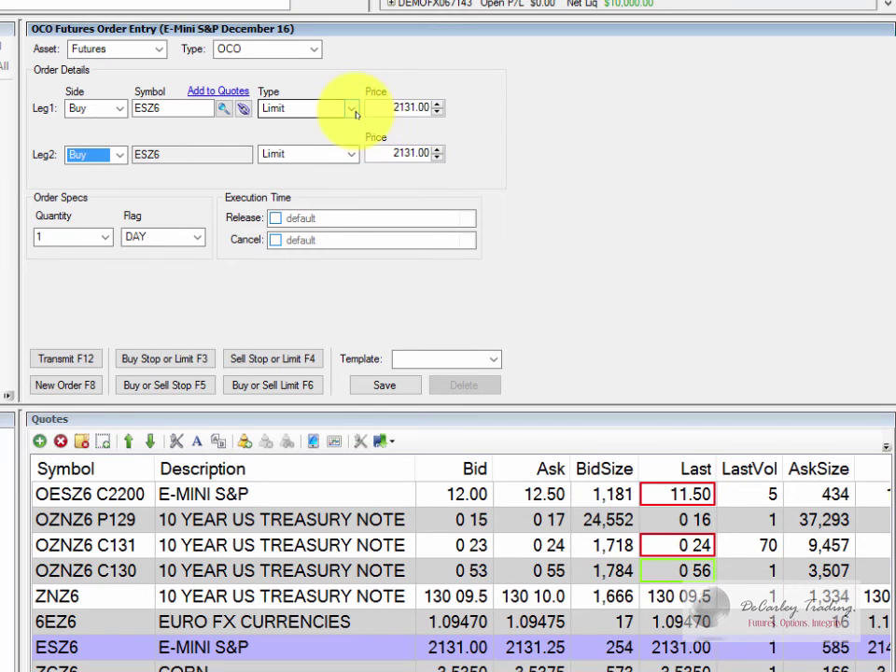
pyautogui.click(64, 385)
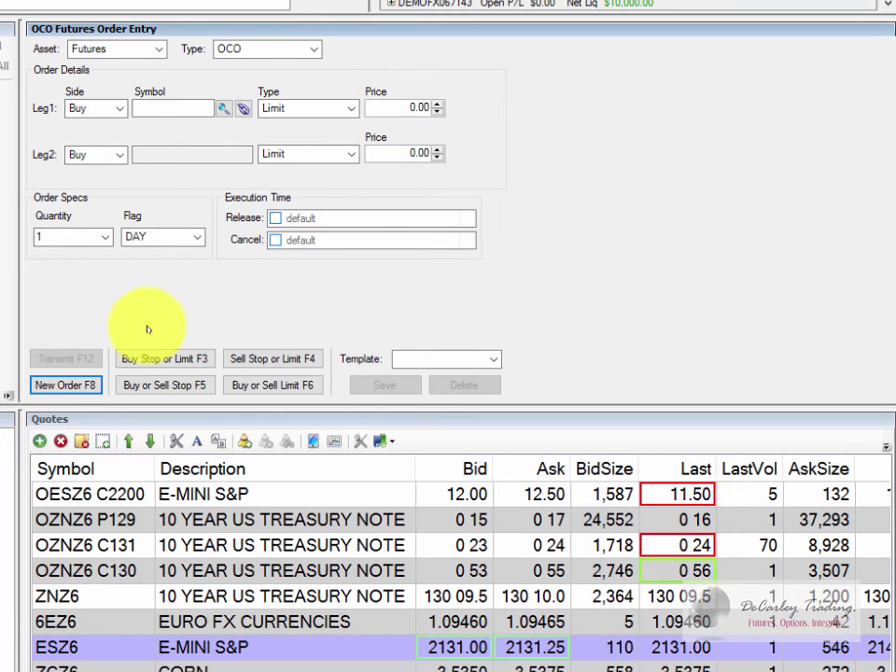
# Step: Switch the ticket back to a Standard order and load the Euro FX contract 6EZ6
pyautogui.click(316, 48)
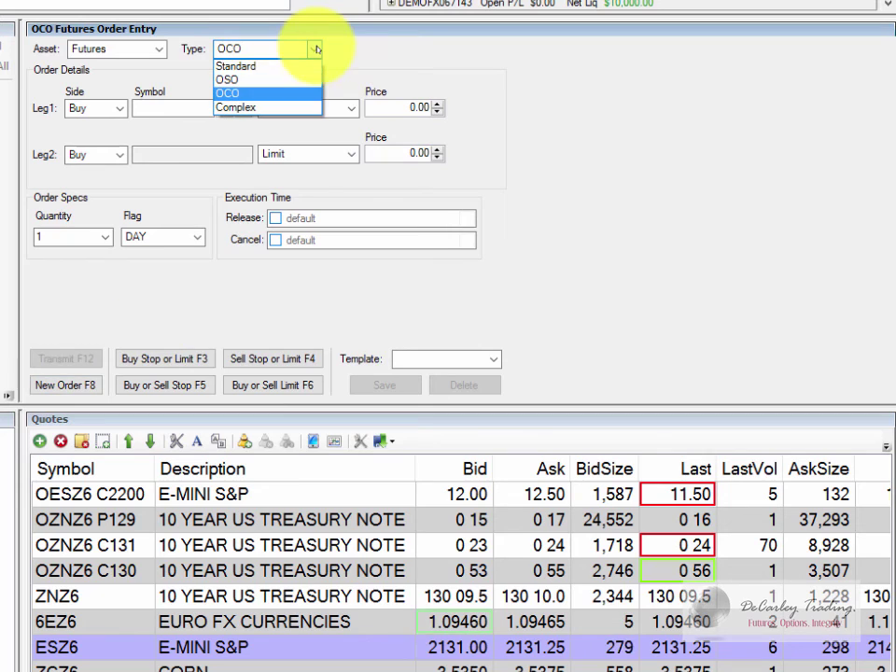
pyautogui.click(260, 66)
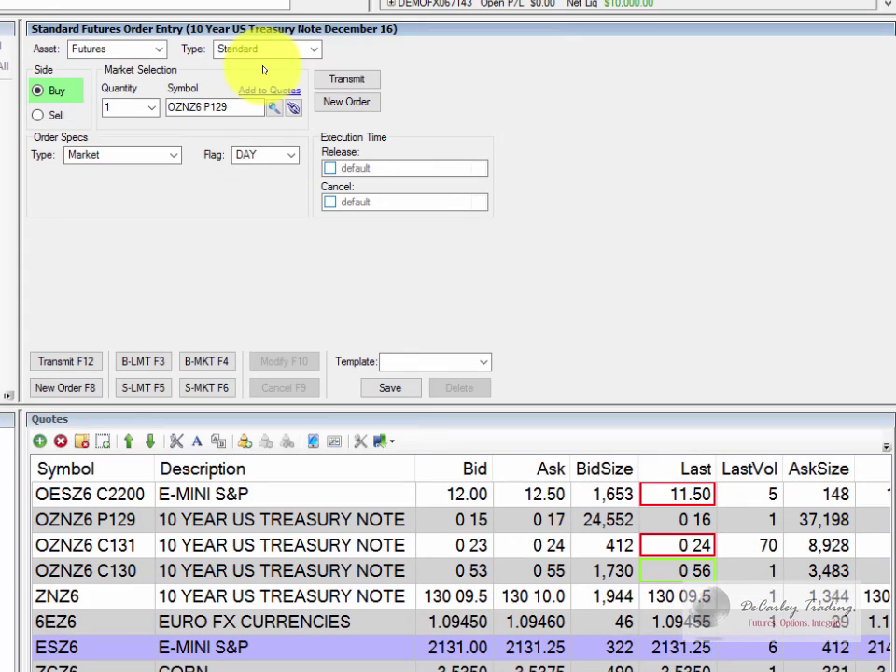
pyautogui.click(64, 621)
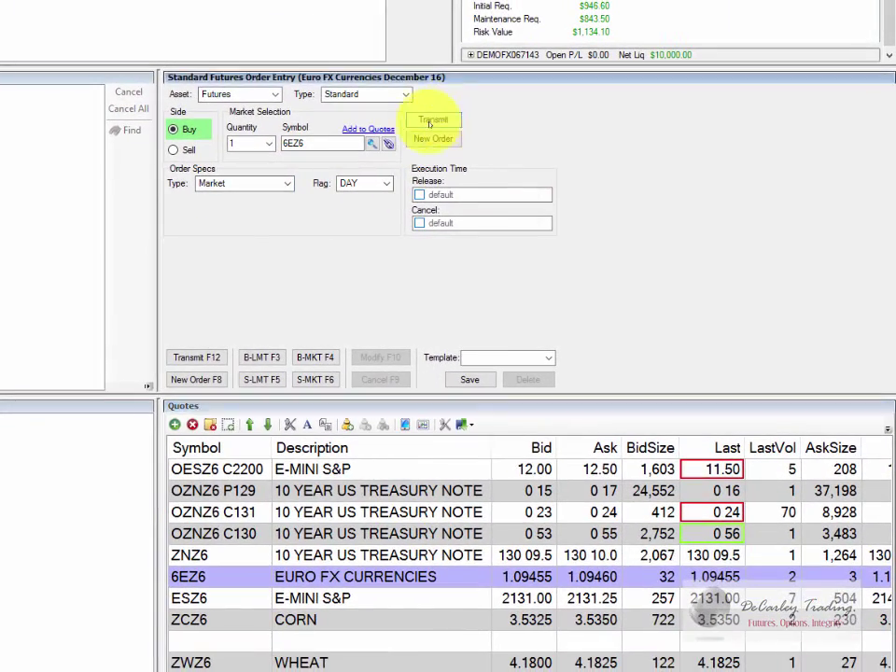
# Step: Transmit the market buy of 1 6EZ6 and confirm the order
pyautogui.click(430, 122)
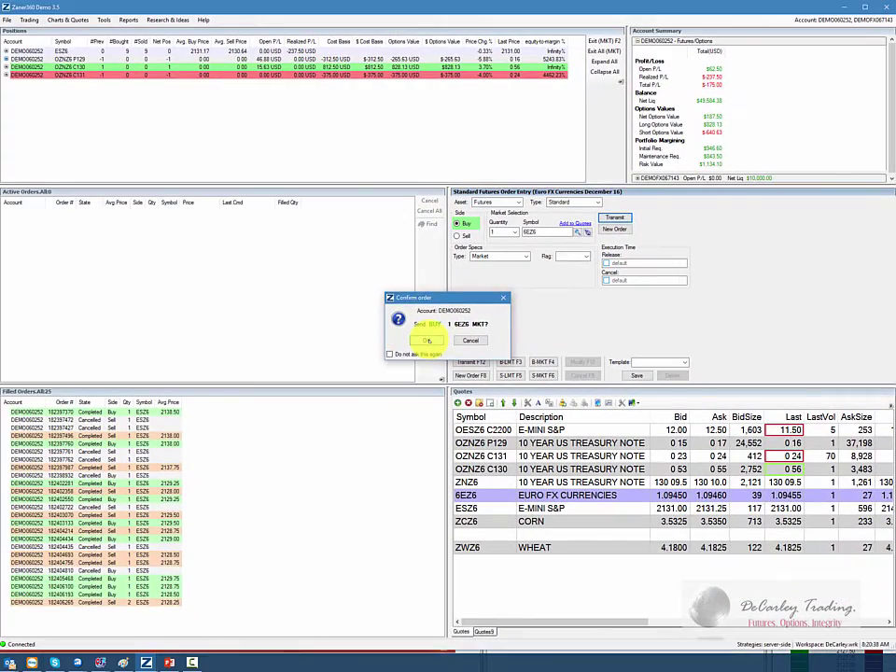
pyautogui.click(427, 340)
pyautogui.click(450, 338)
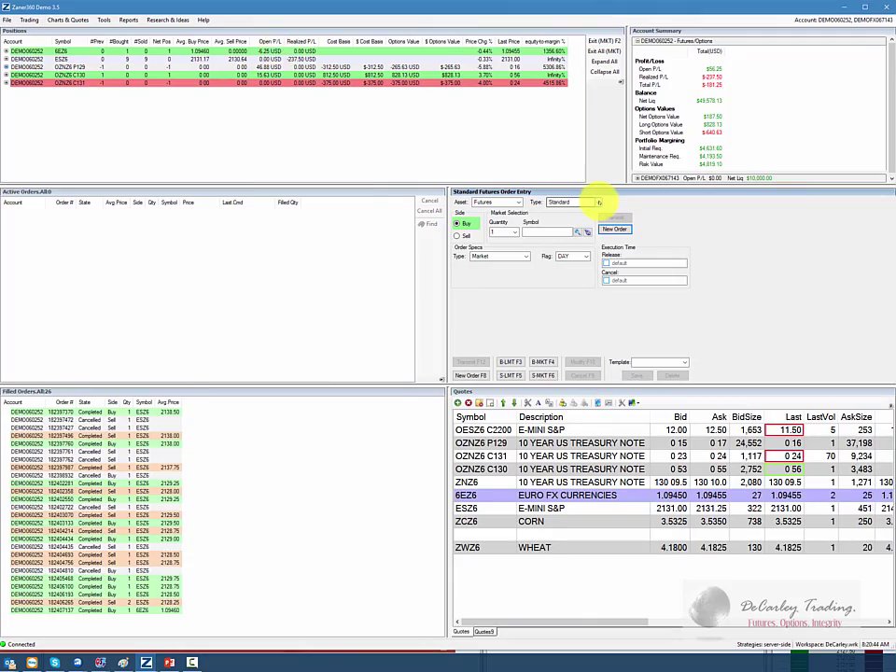
# Step: Set the ticket to OCO and fill both 6EZ6 legs as sell stop and sell limit at 1.09465
pyautogui.click(598, 203)
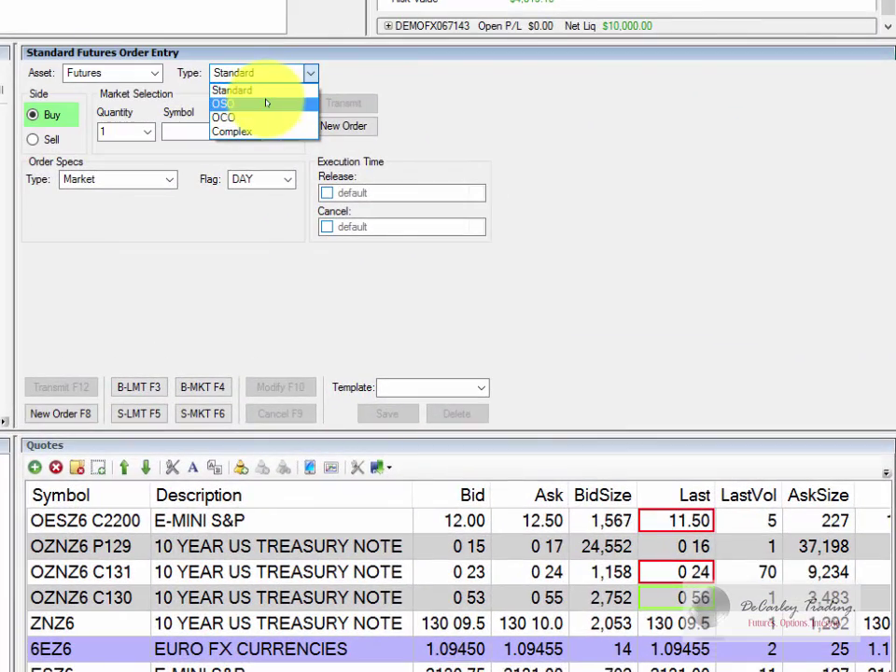
pyautogui.click(263, 119)
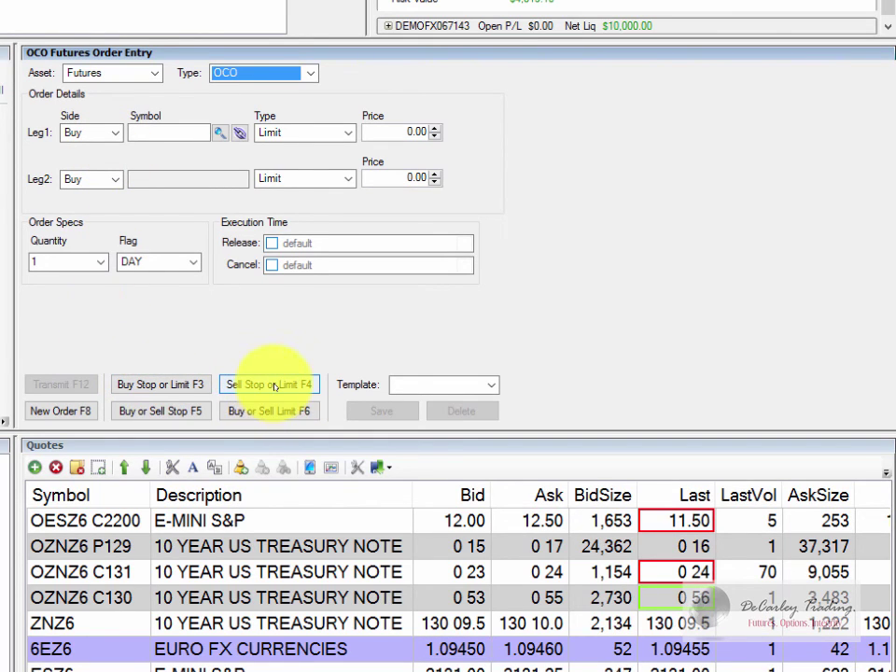
pyautogui.click(274, 386)
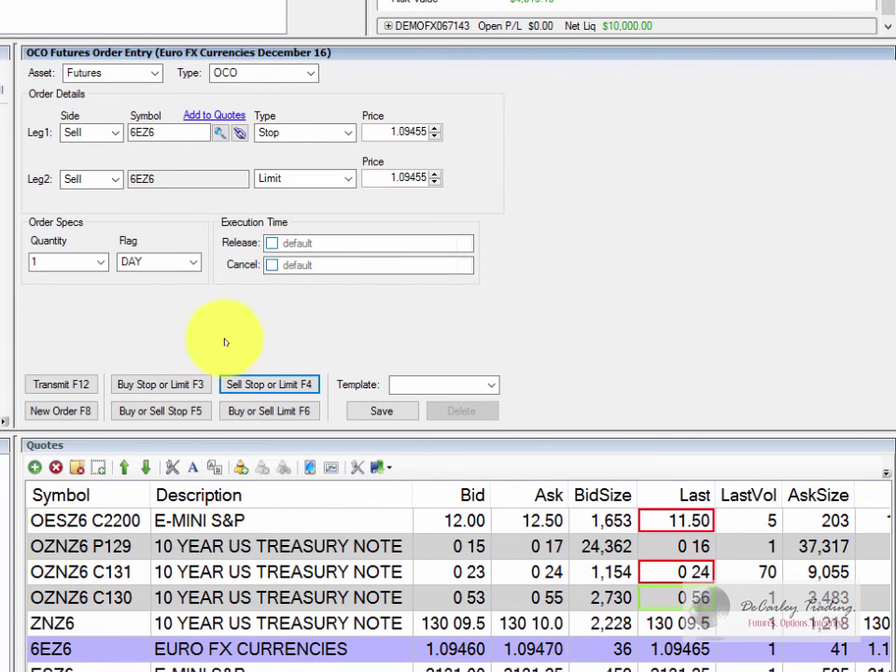
pyautogui.click(179, 385)
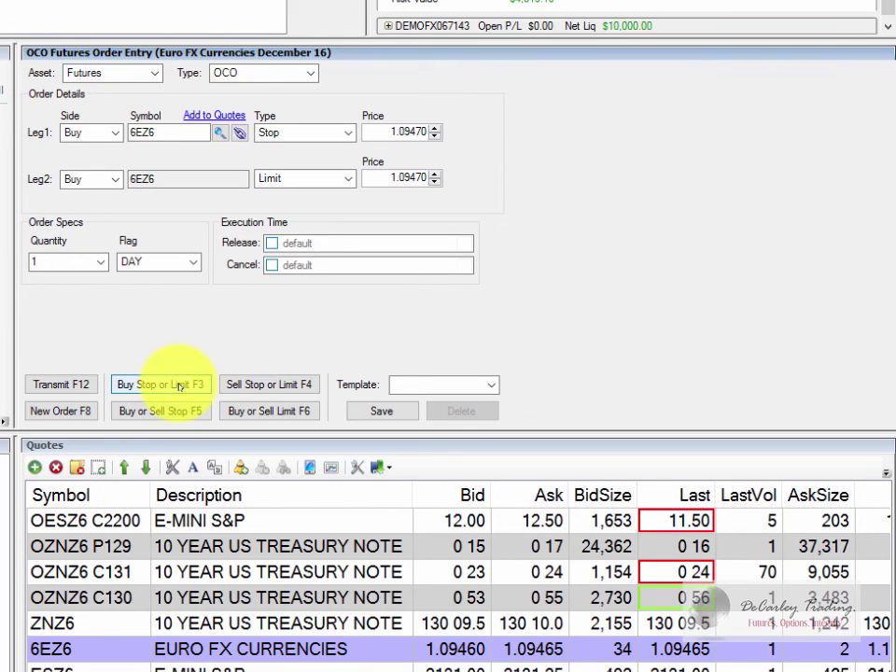
pyautogui.click(254, 384)
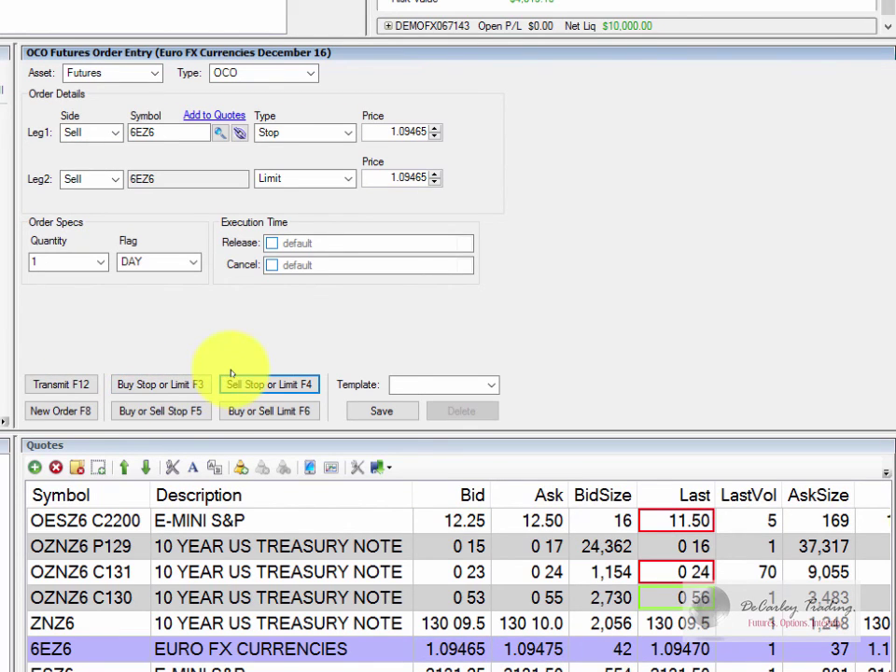
pyautogui.click(160, 136)
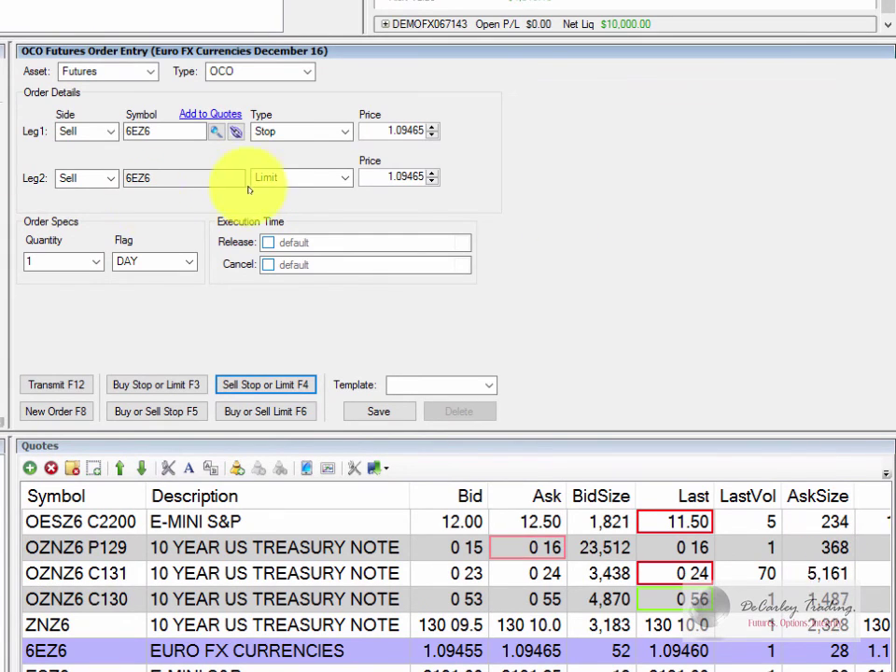
# Step: Reprice the sell stop leg to 1.09410 and the sell limit leg to 1.09520, keeping Flag on DAY
pyautogui.click(433, 137)
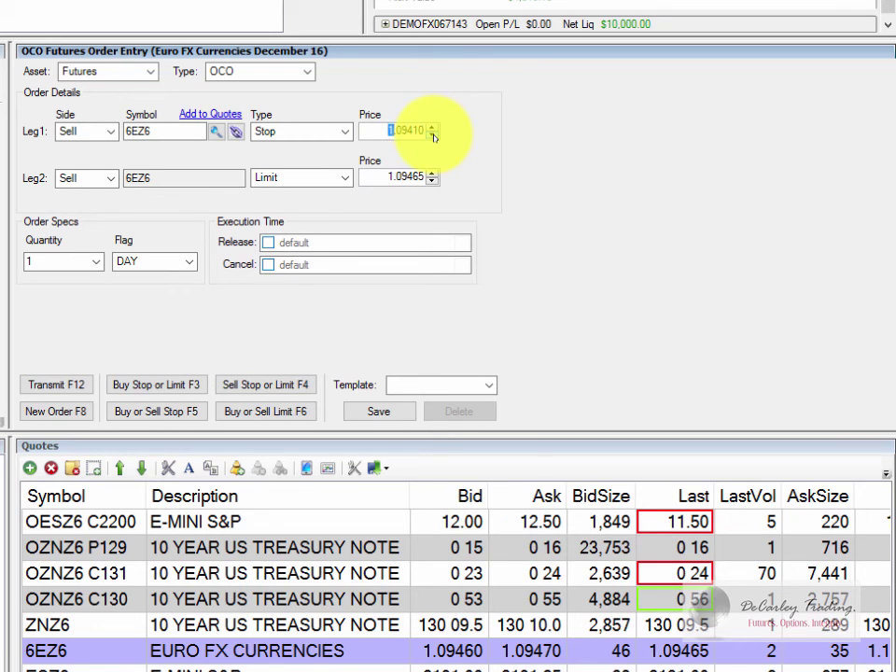
pyautogui.click(432, 173)
pyautogui.click(432, 173)
pyautogui.click(432, 173)
pyautogui.click(434, 172)
pyautogui.click(434, 173)
pyautogui.click(434, 173)
pyautogui.click(433, 172)
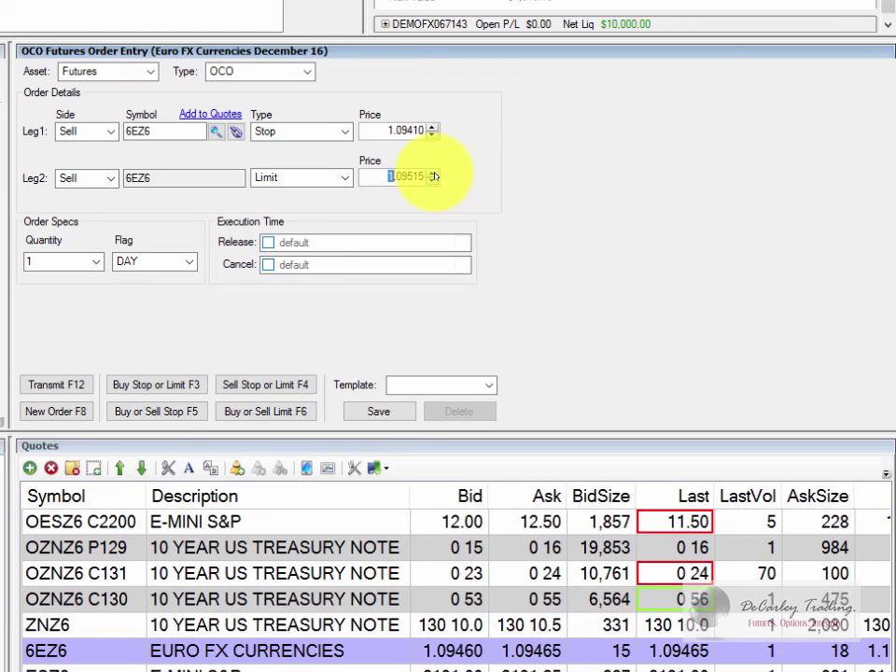
pyautogui.click(433, 173)
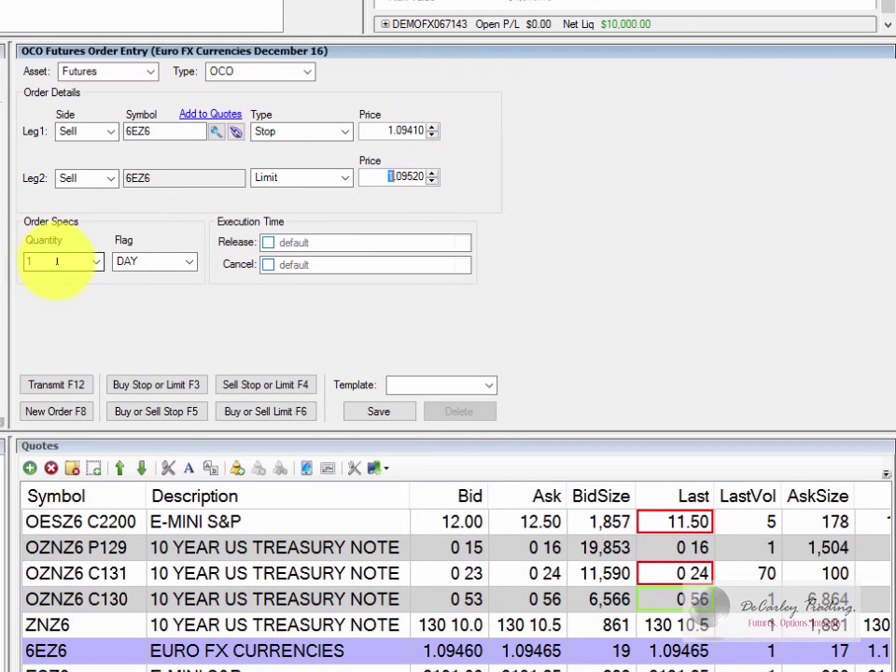
pyautogui.click(188, 263)
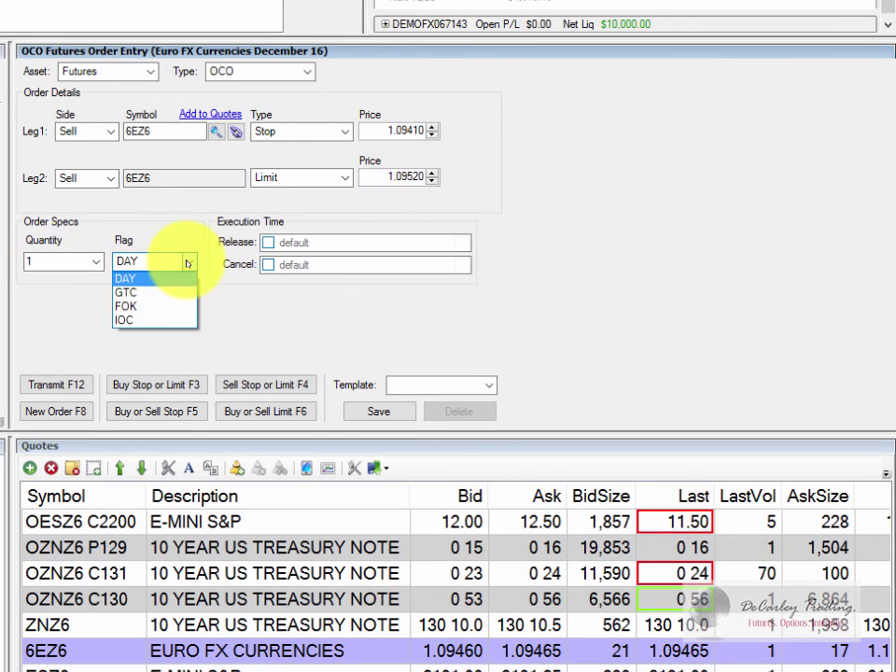
pyautogui.click(190, 244)
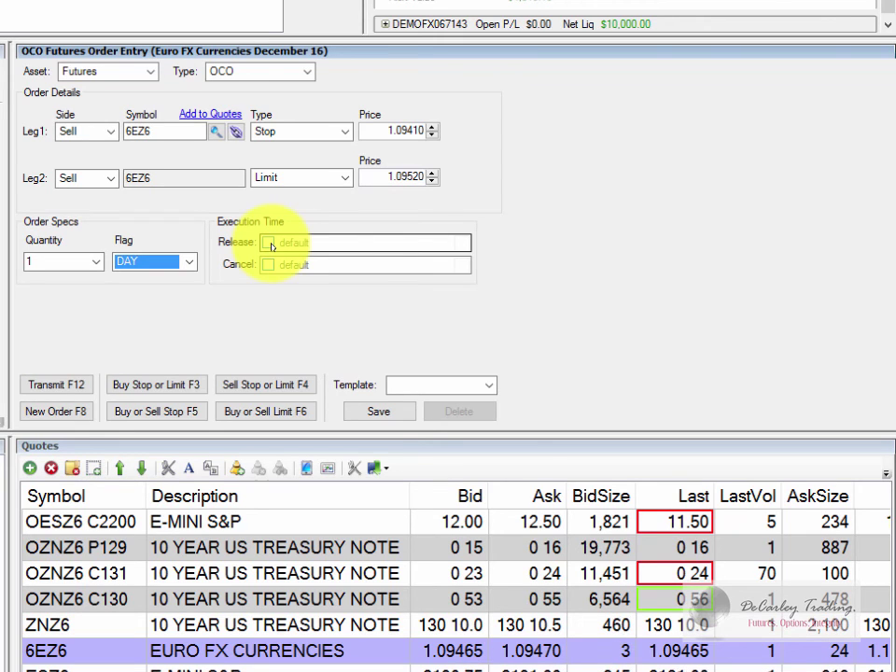
# Step: Try the Execution Time release time and day options, then uncheck Release to keep default timing
pyautogui.click(269, 244)
pyautogui.click(318, 244)
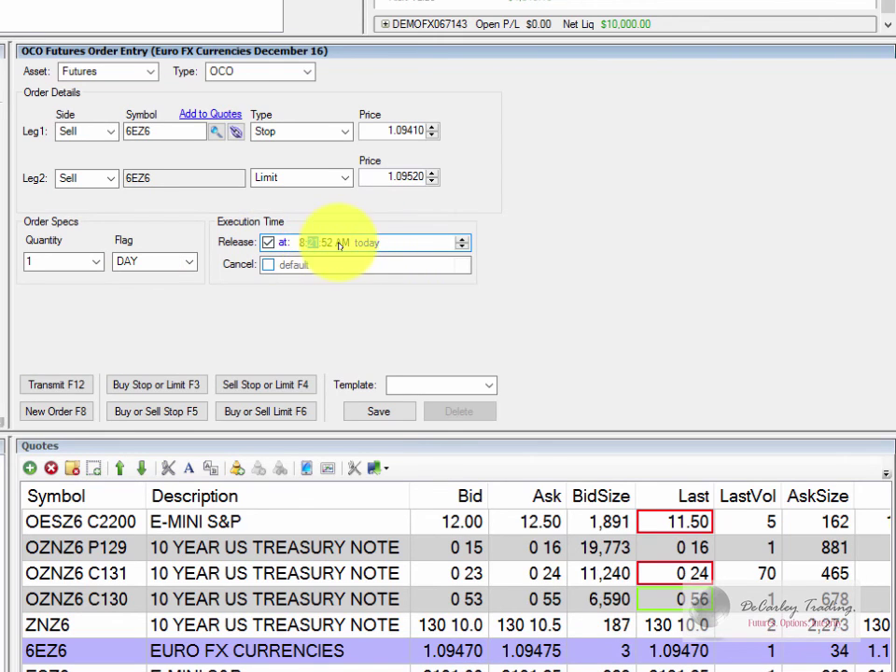
pyautogui.click(368, 243)
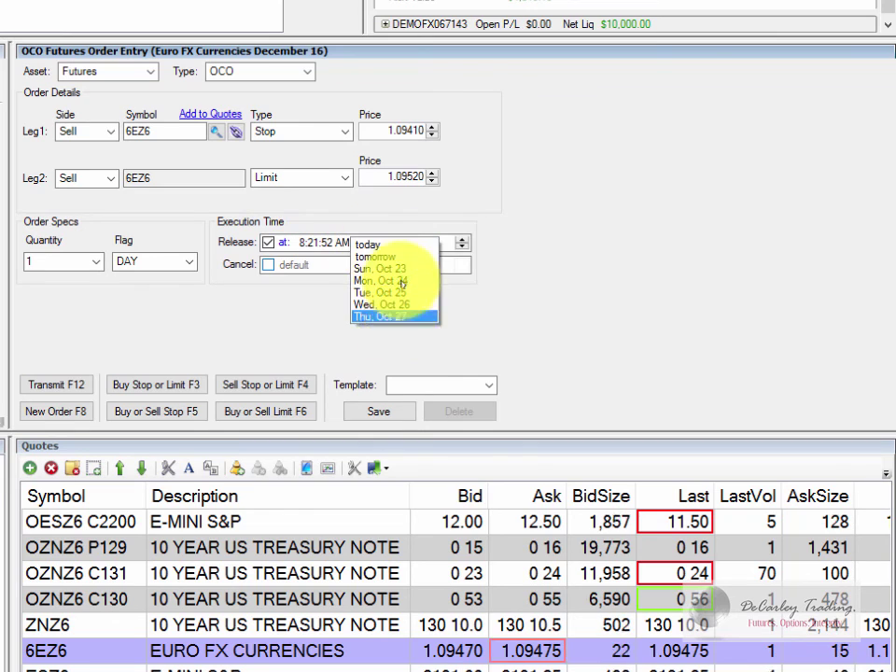
pyautogui.click(535, 216)
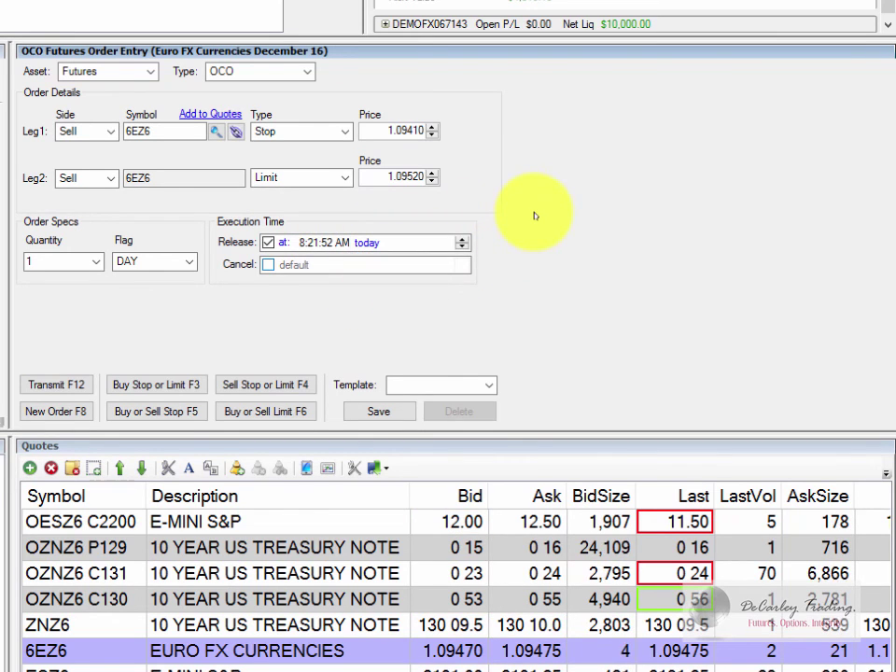
pyautogui.click(267, 243)
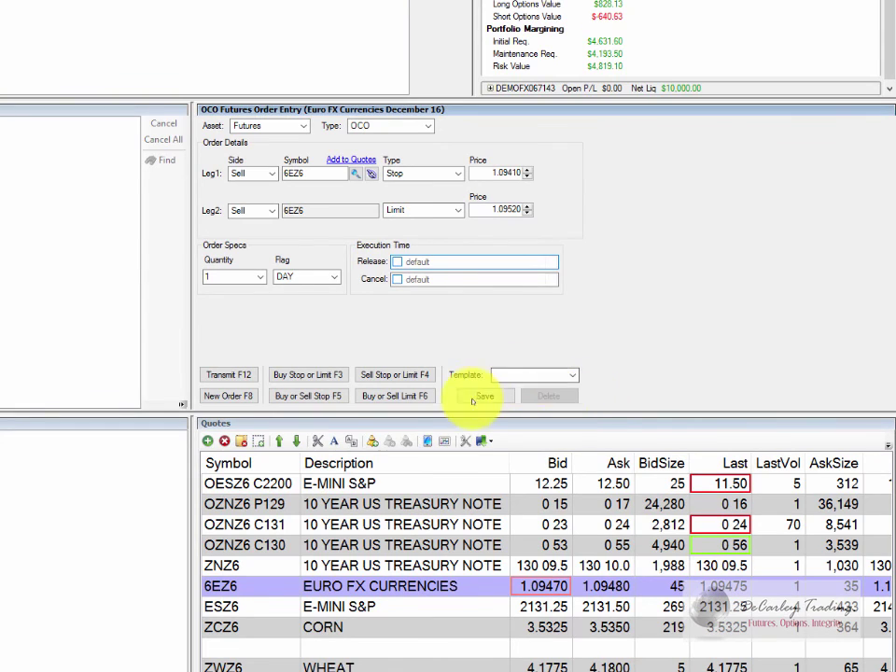
# Step: Save the OCO ticket as template 'DeCarley' and select it from the Template list
pyautogui.click(485, 396)
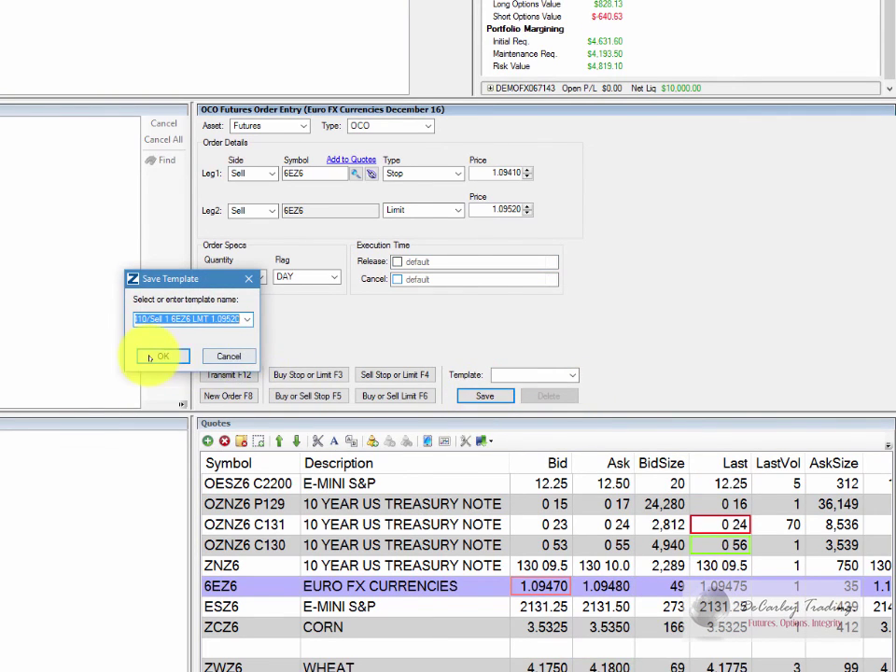
pyautogui.write('DeCarley')
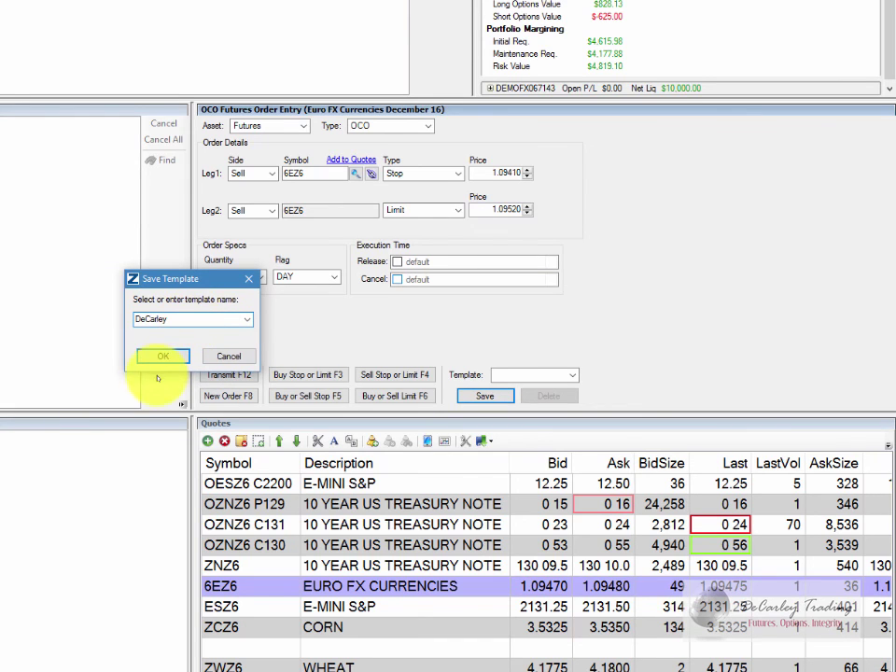
pyautogui.click(164, 356)
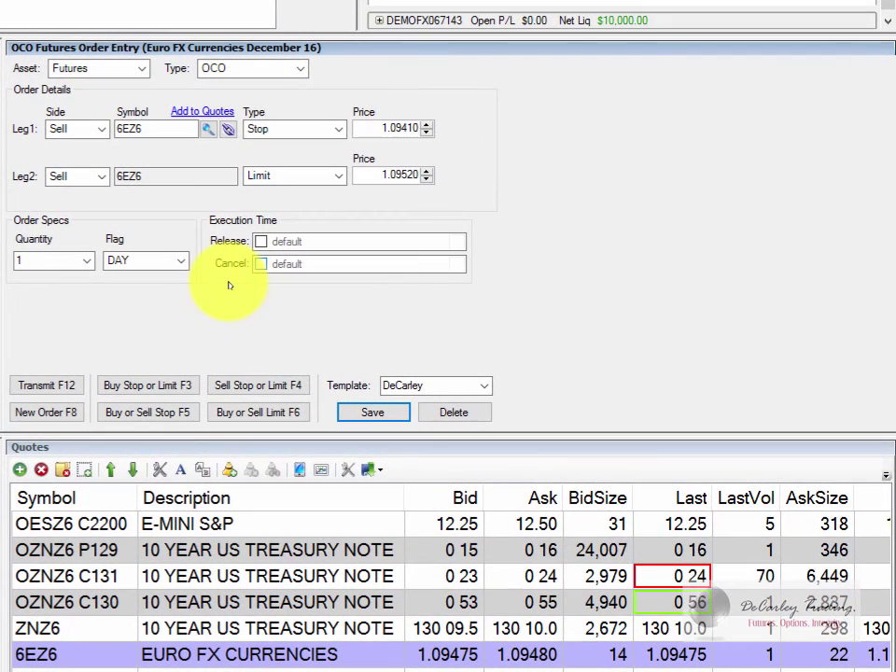
pyautogui.click(484, 386)
pyautogui.click(457, 403)
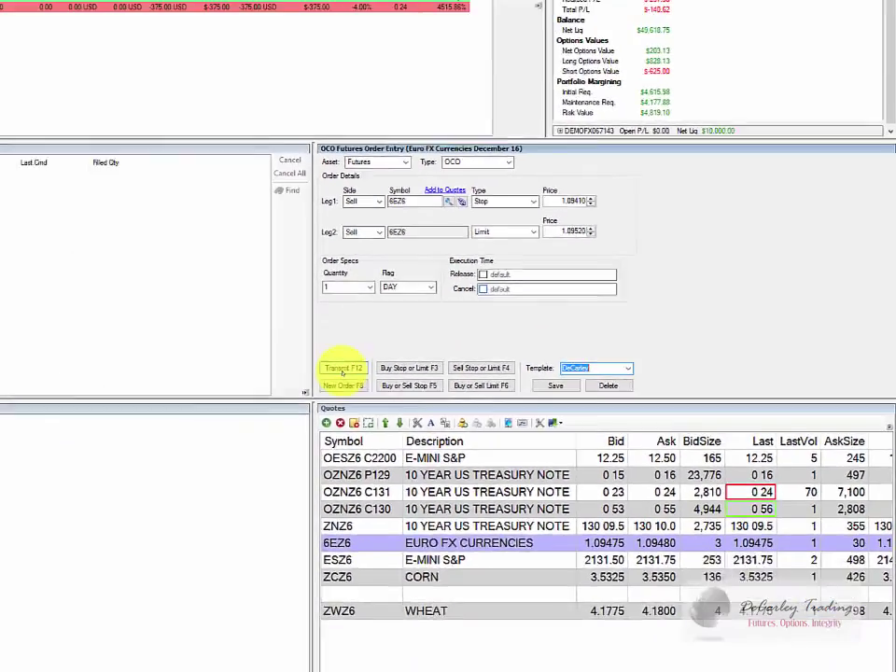
# Step: Transmit and confirm the OCO pair, leaving the 1.09410 stop and 1.09520 limit working
pyautogui.click(131, 380)
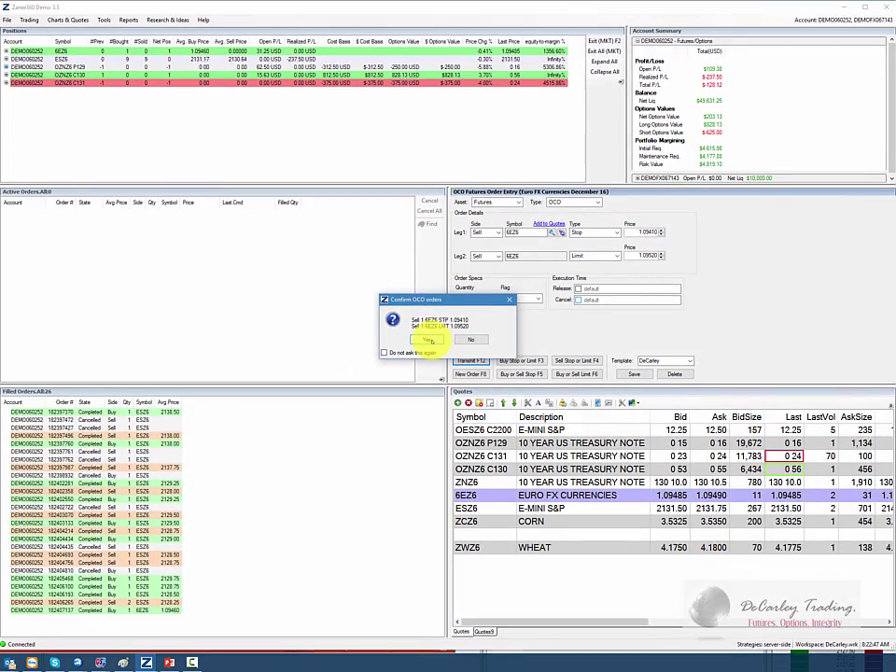
pyautogui.click(425, 341)
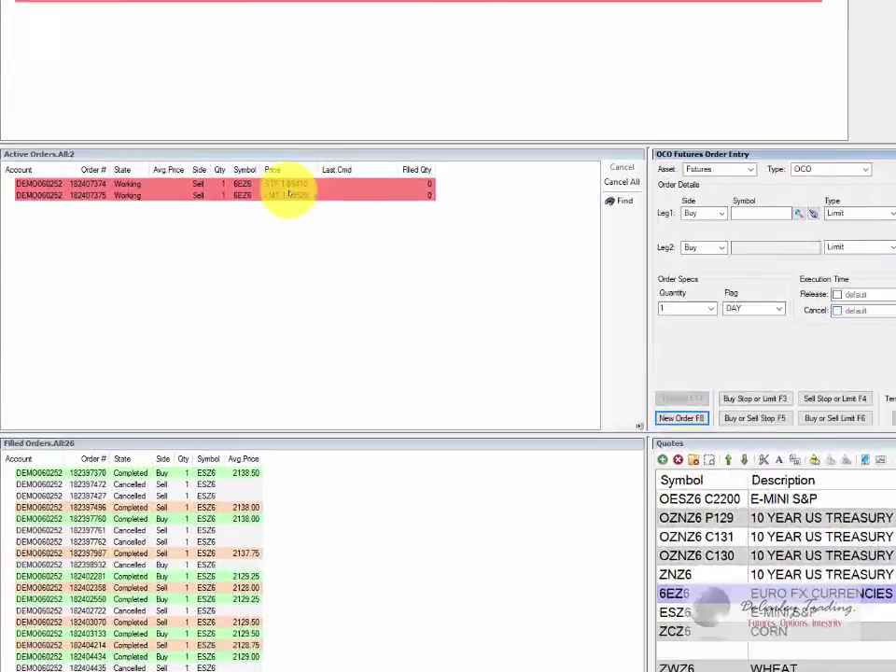
pyautogui.moveTo(289, 194)
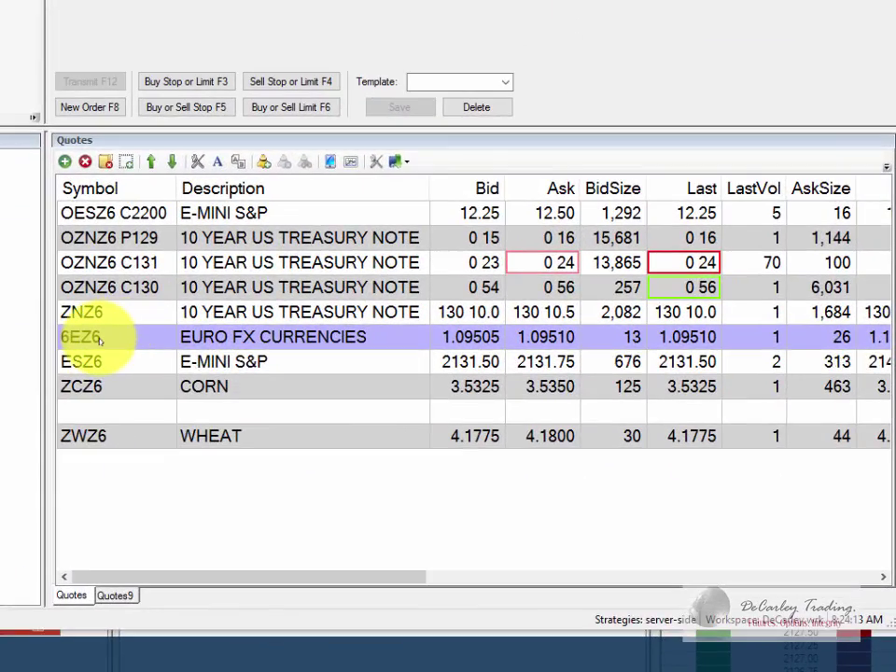
# Step: Open the 6EZ6 DOM ladder from its quote row, shift it right, and show its Brackets panel
pyautogui.rightClick(100, 342)
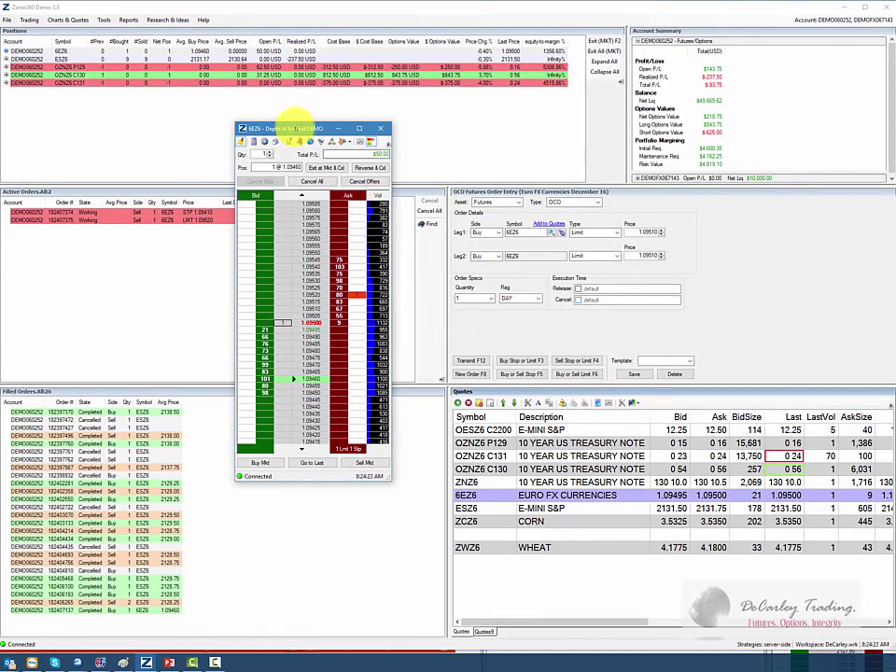
pyautogui.moveTo(299, 123); pyautogui.dragTo(336, 119)
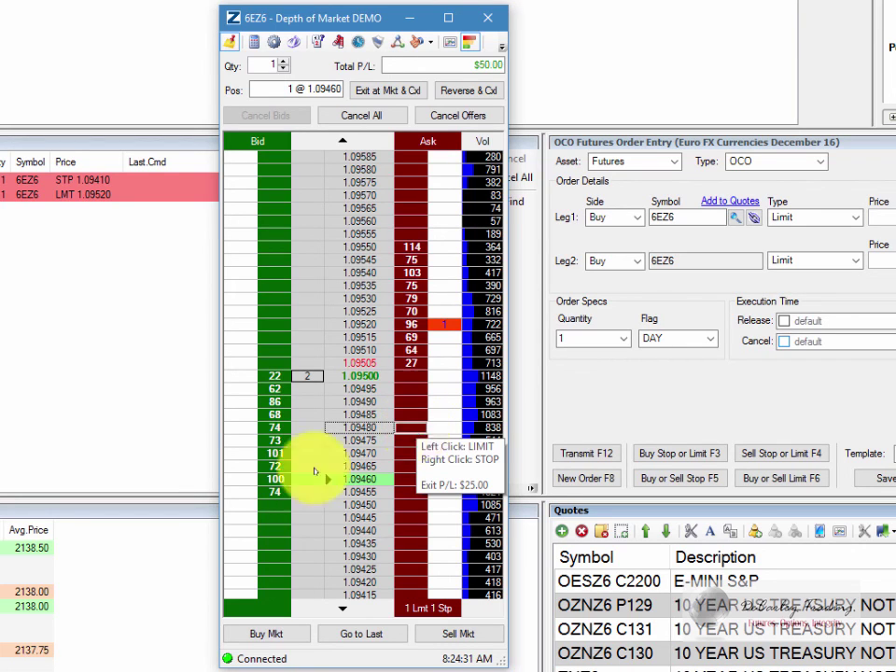
pyautogui.scroll(-2, 355, 502)
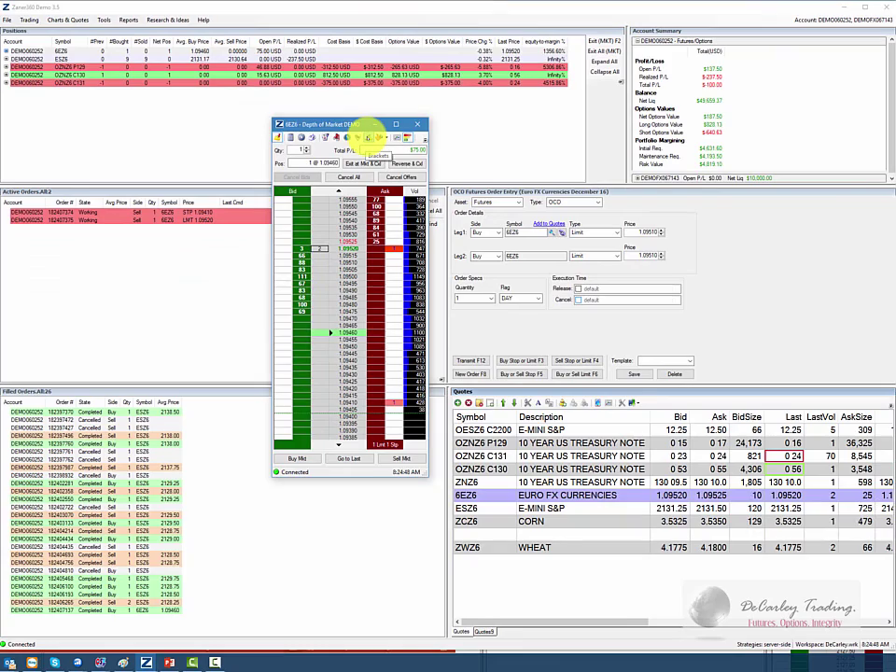
pyautogui.click(488, 152)
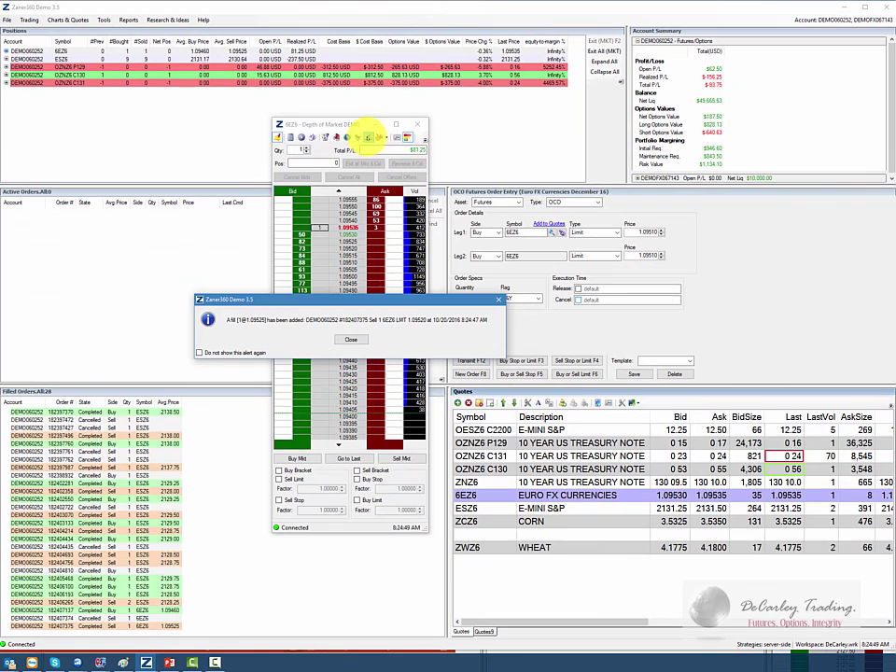
# Step: Close the fill alert and check Buy Bracket so Sell Limit and Sell Stop exits are enabled
pyautogui.click(351, 339)
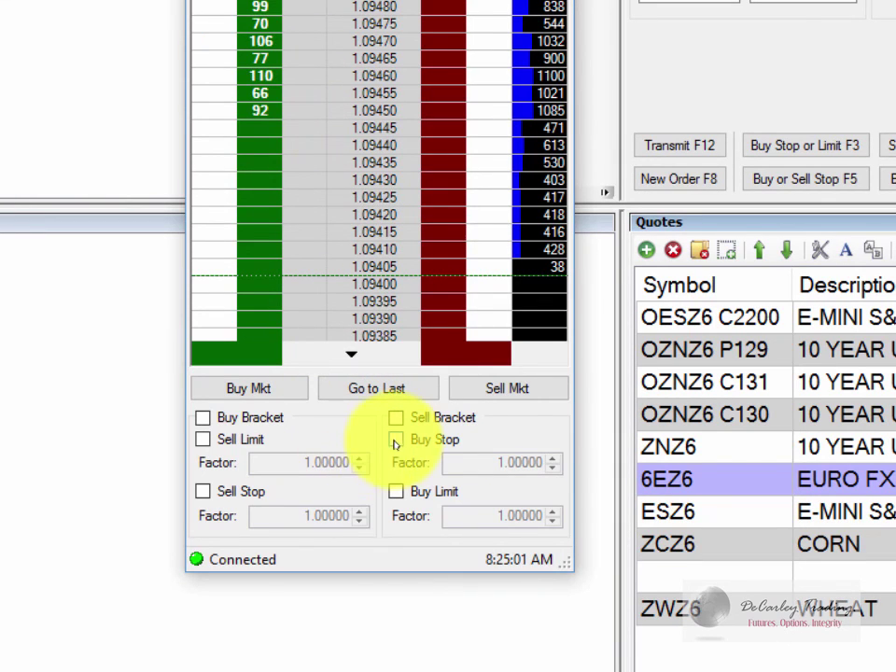
pyautogui.click(202, 418)
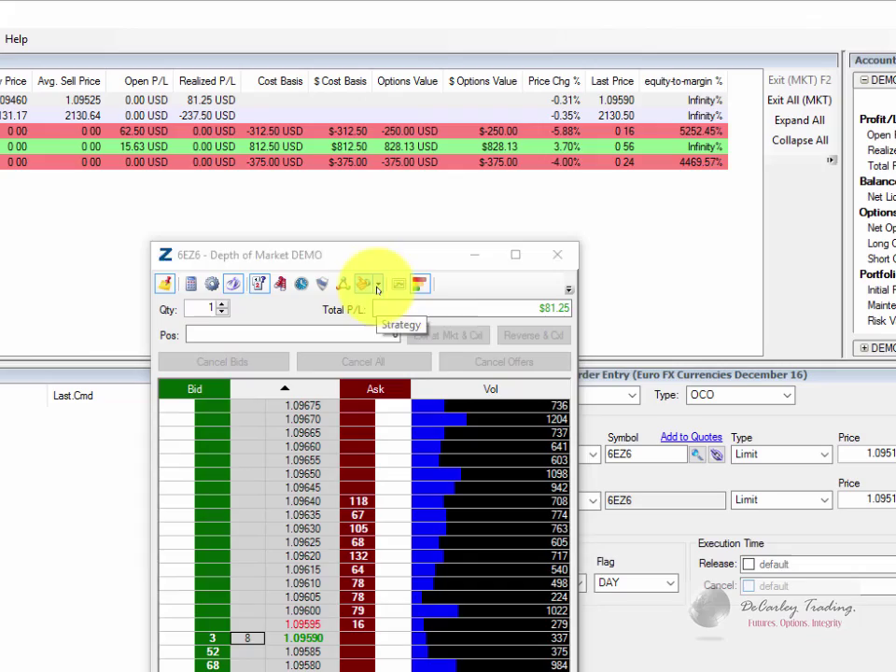
# Step: Inspect the DeCarley Multi Bracket settings, cancel, arm the strategy, and close the DOM window
pyautogui.click(378, 290)
pyautogui.click(408, 307)
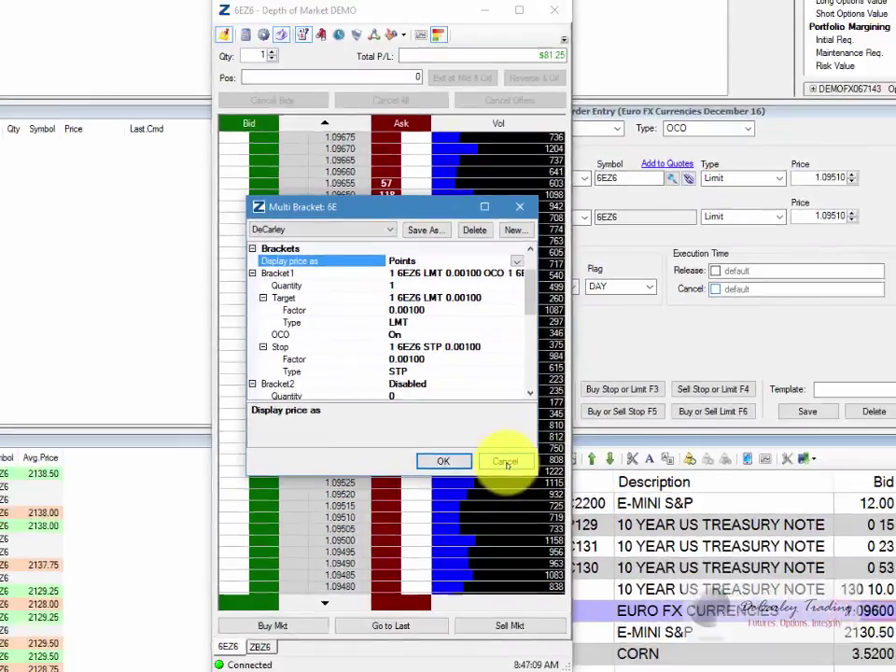
pyautogui.click(633, 595)
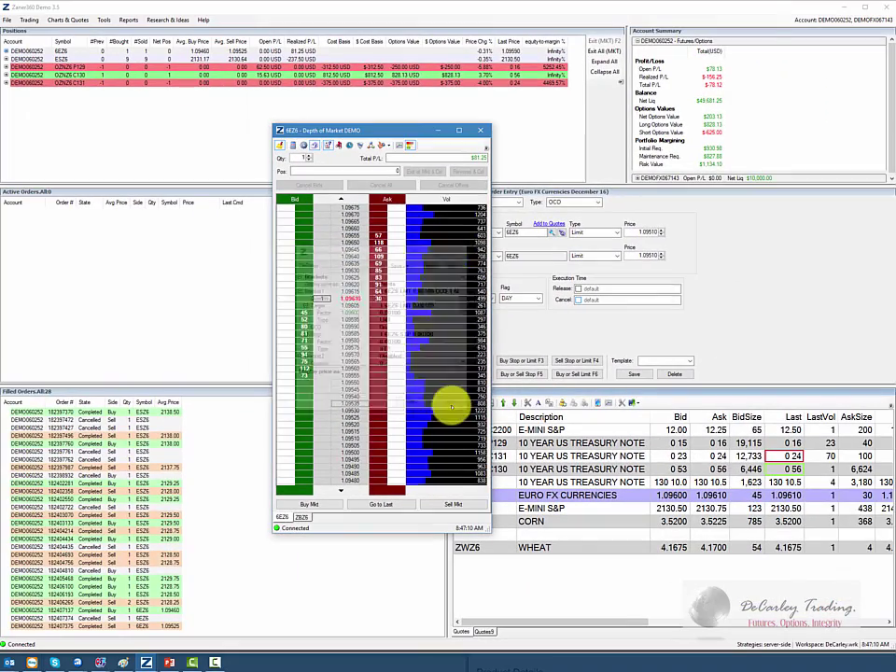
pyautogui.click(381, 147)
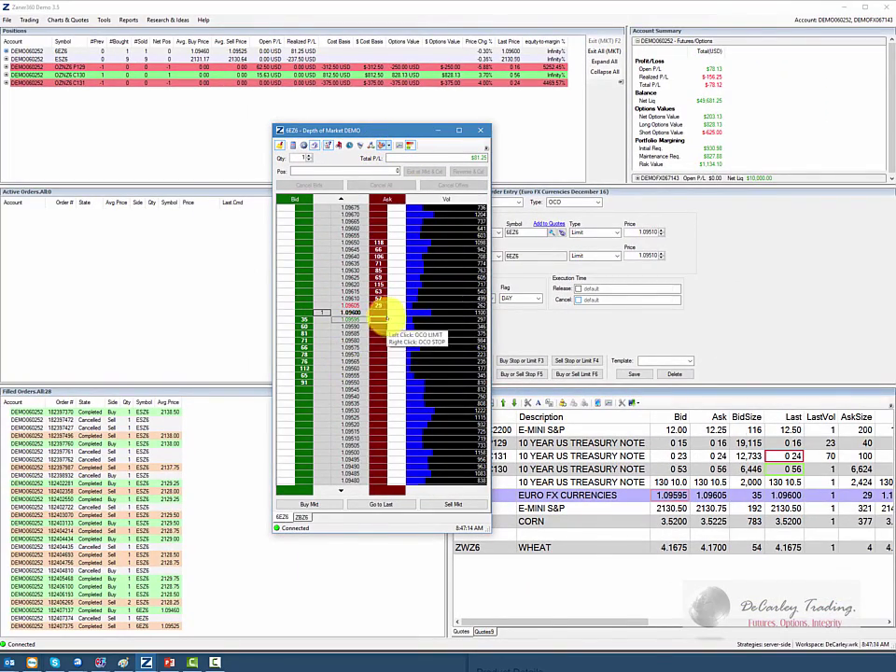
pyautogui.click(480, 130)
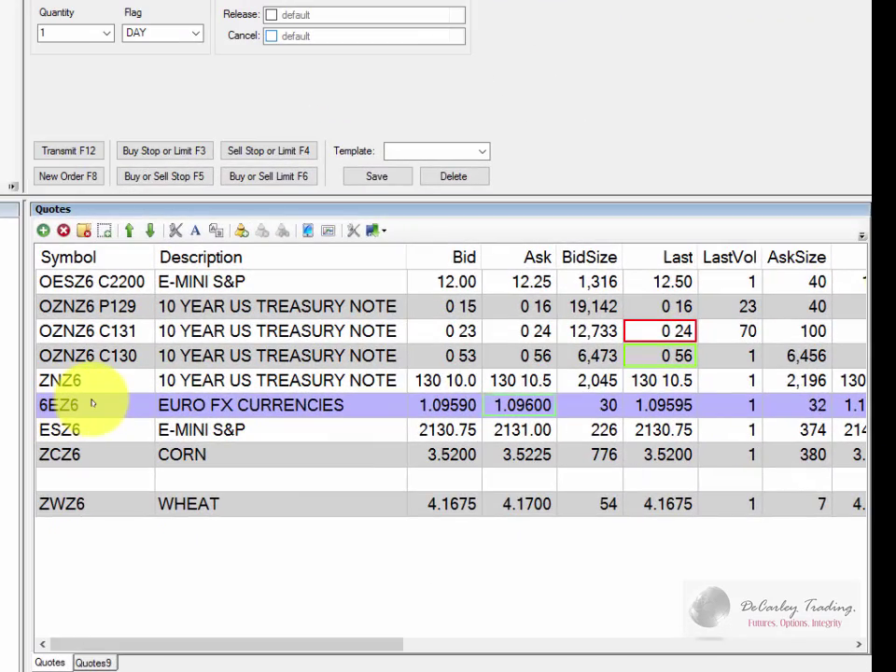
# Step: Open a taller 6EZ6 1-hour chart with its trading panel and the DeCarley bracket selected
pyautogui.rightClick(91, 404)
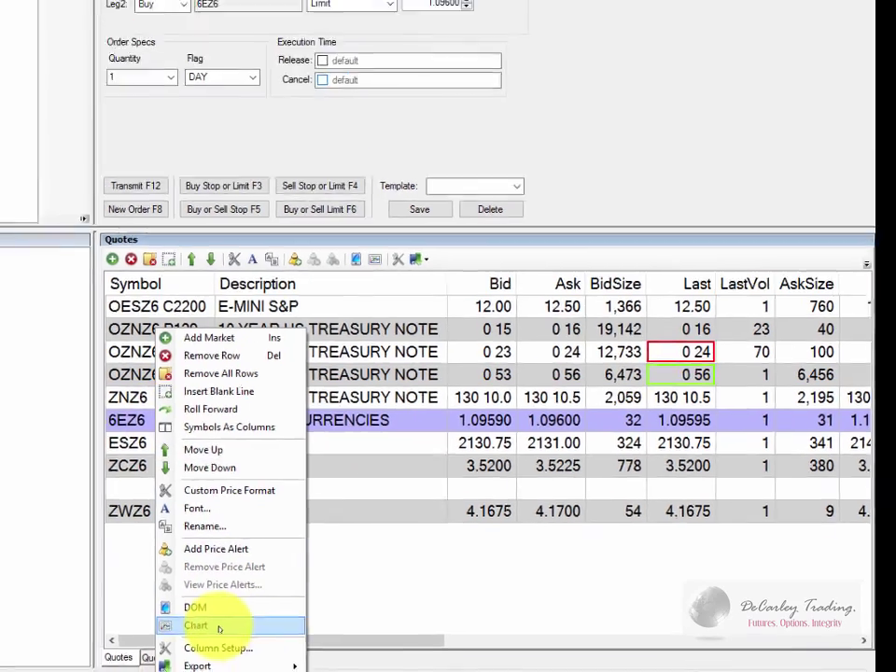
pyautogui.click(218, 628)
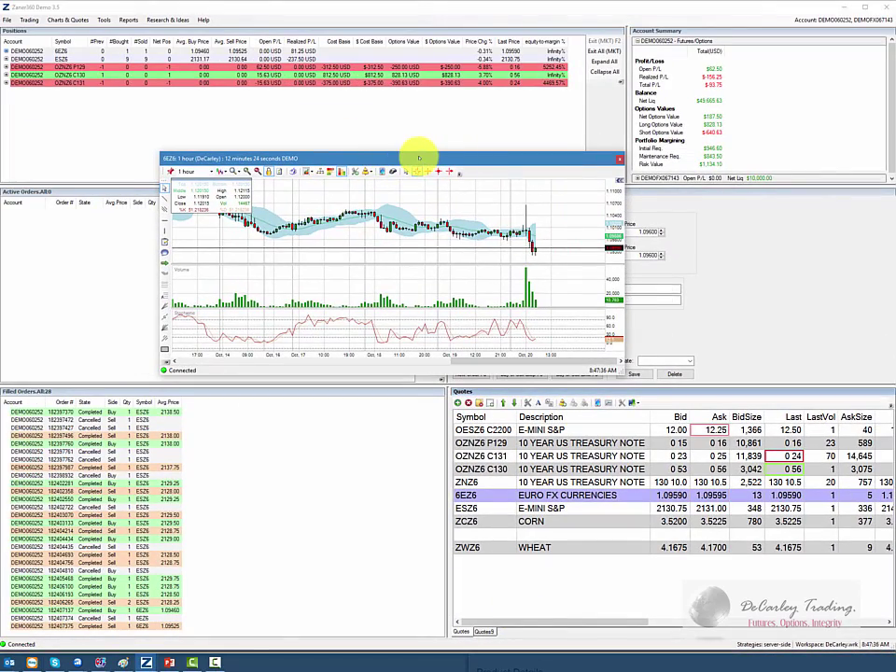
pyautogui.moveTo(422, 153); pyautogui.dragTo(401, 37)
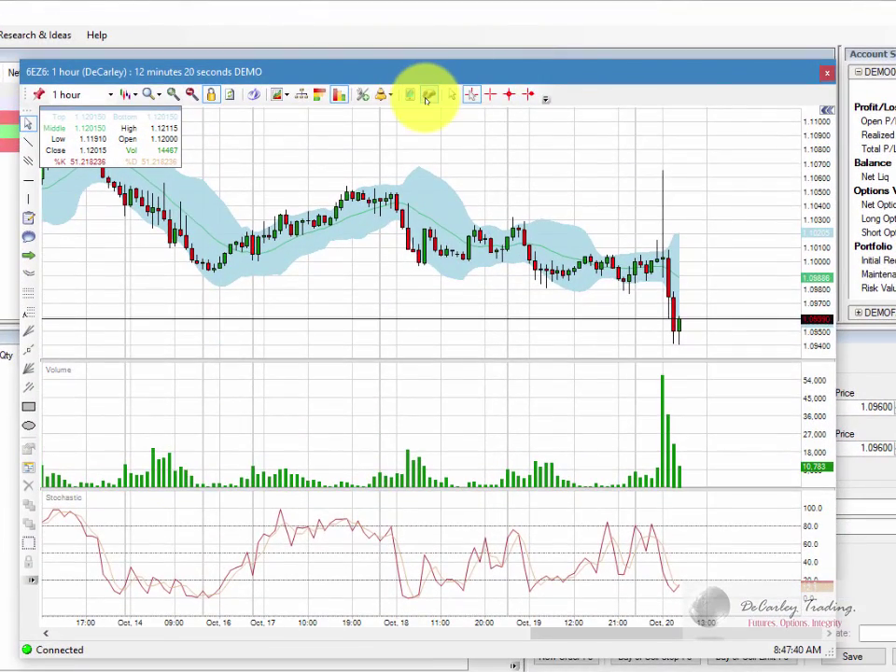
pyautogui.click(429, 95)
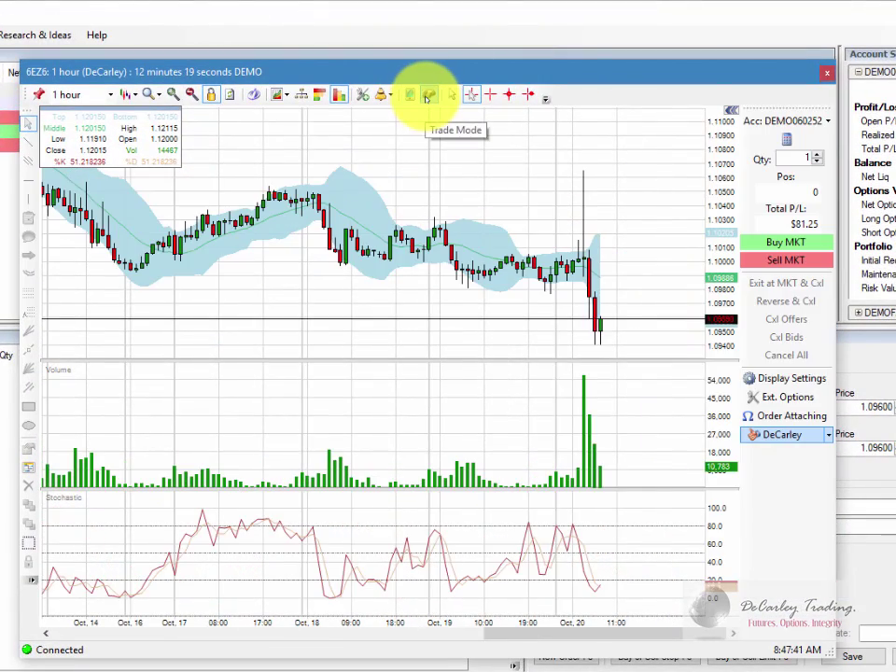
pyautogui.click(785, 434)
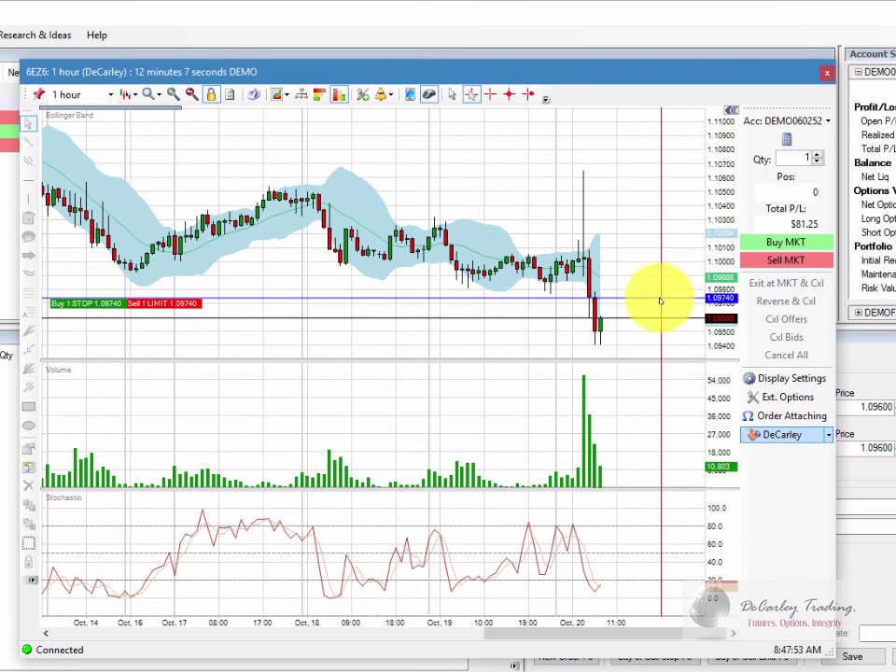